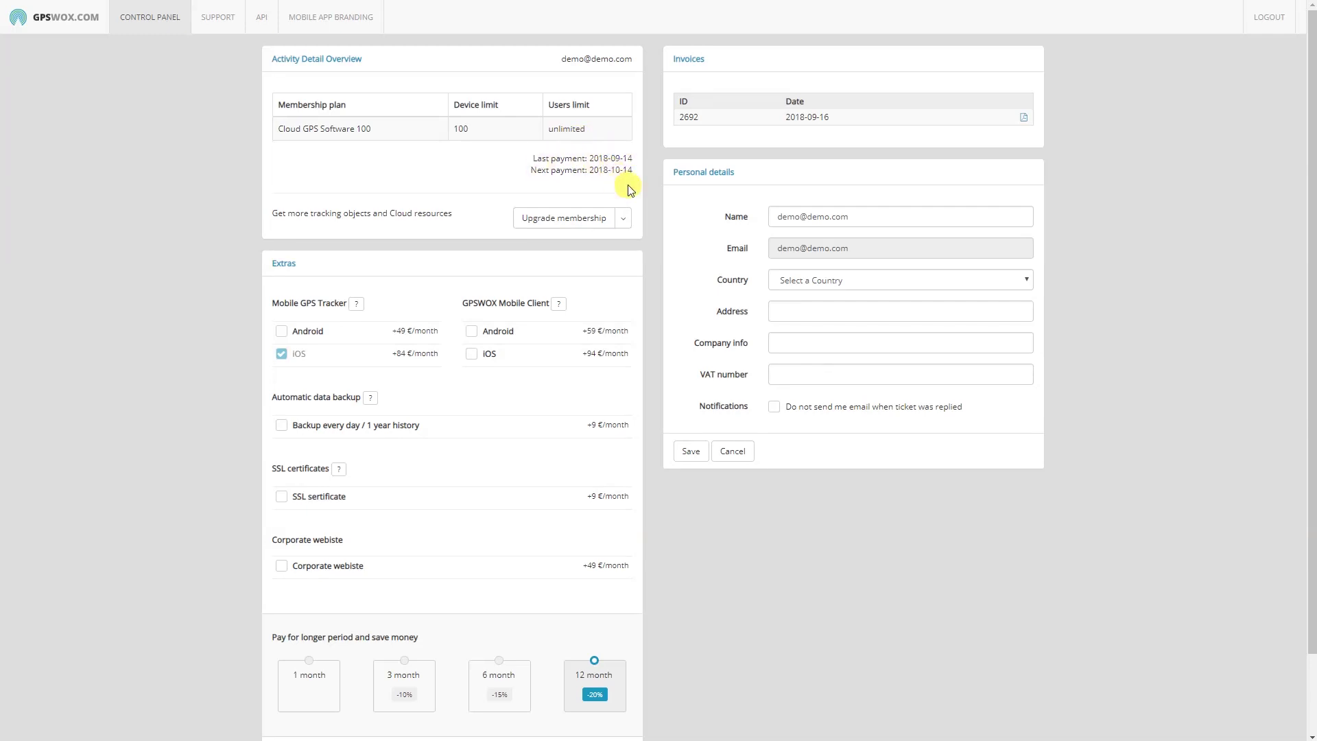
pyautogui.click(610, 219)
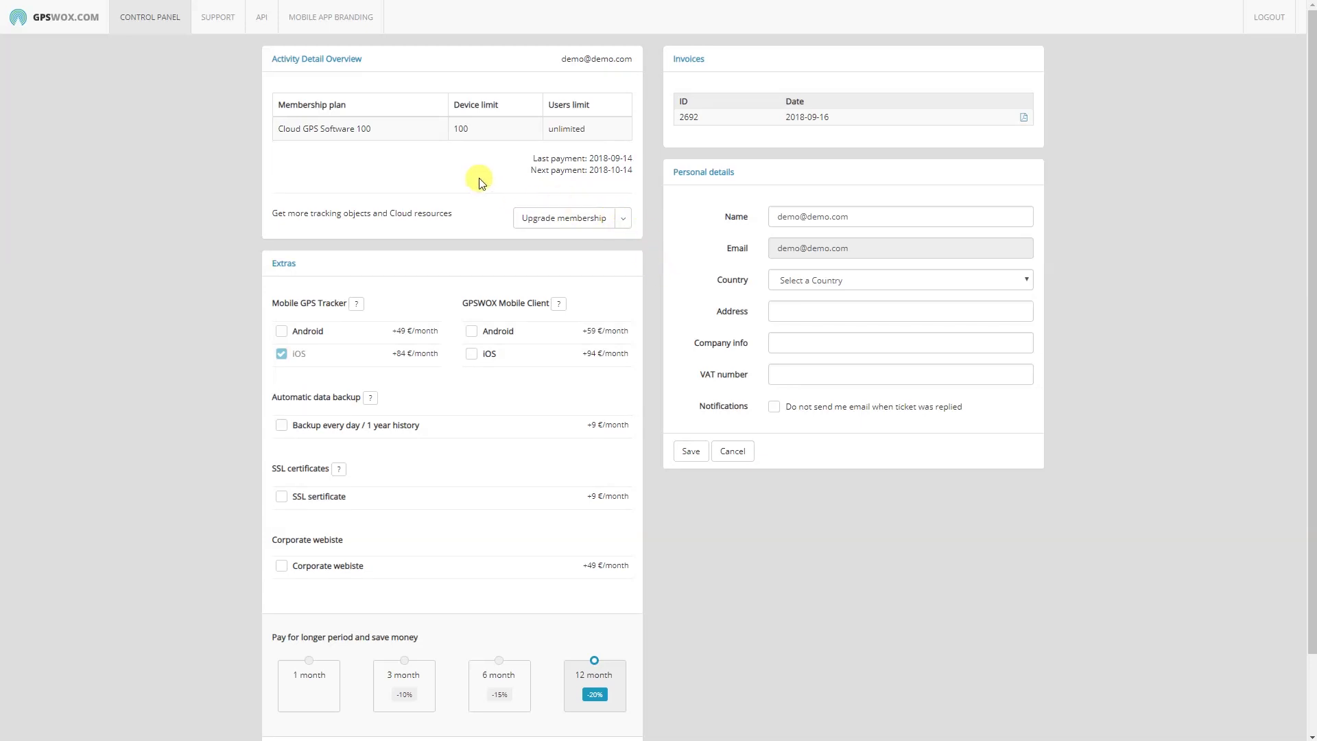
pyautogui.click(624, 219)
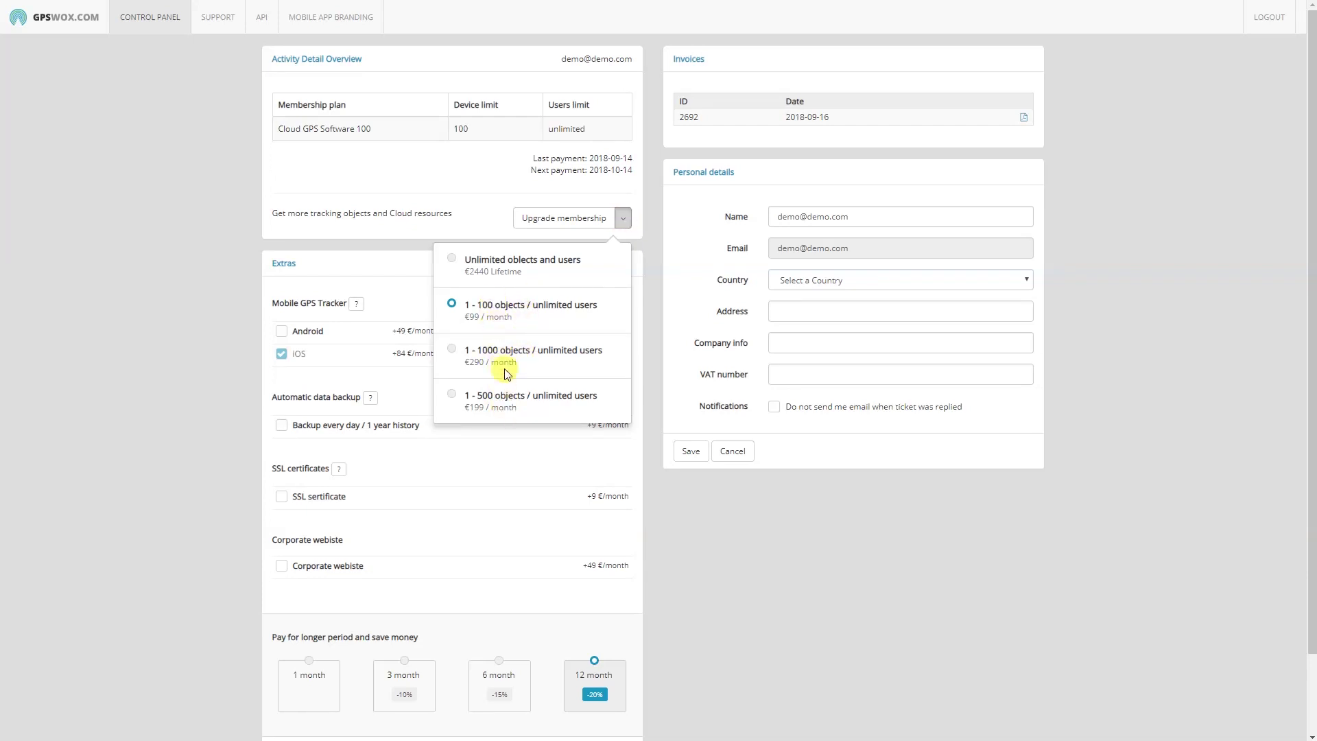
pyautogui.click(458, 206)
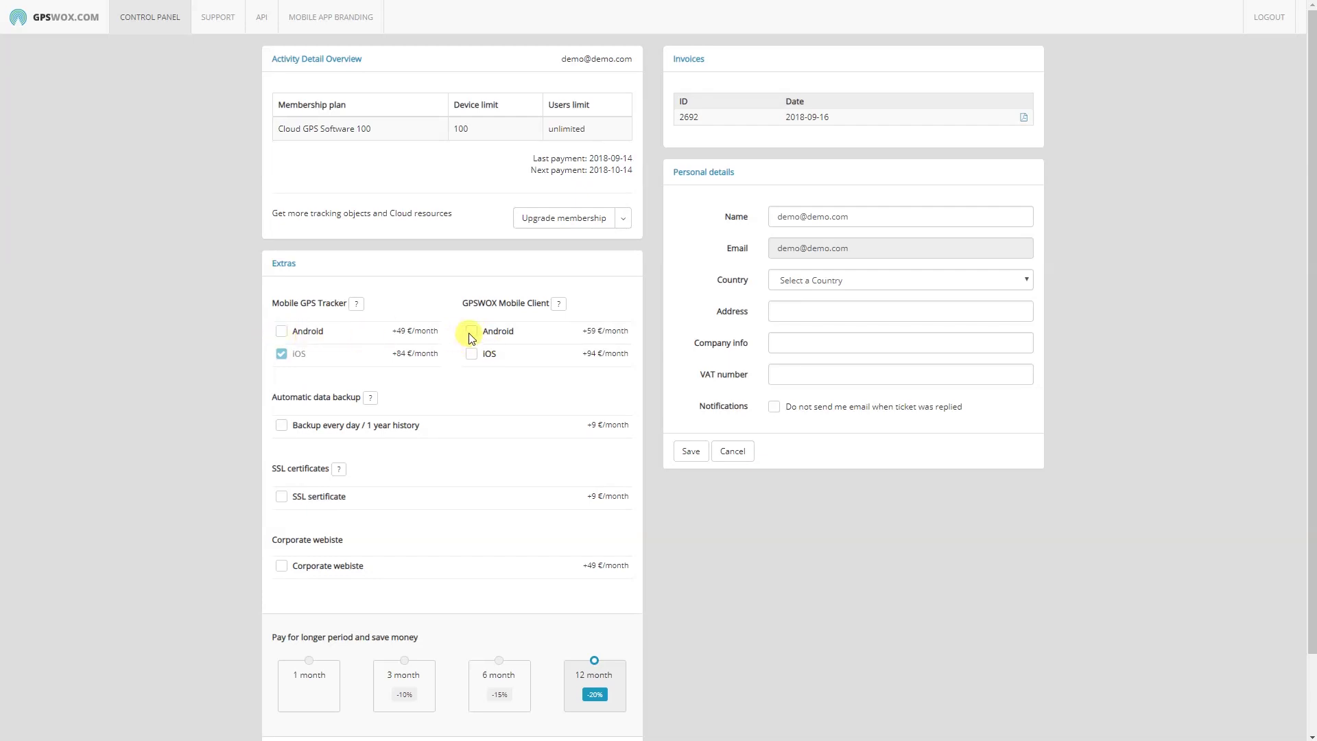
pyautogui.click(277, 353)
pyautogui.scroll(-2, 461, 311)
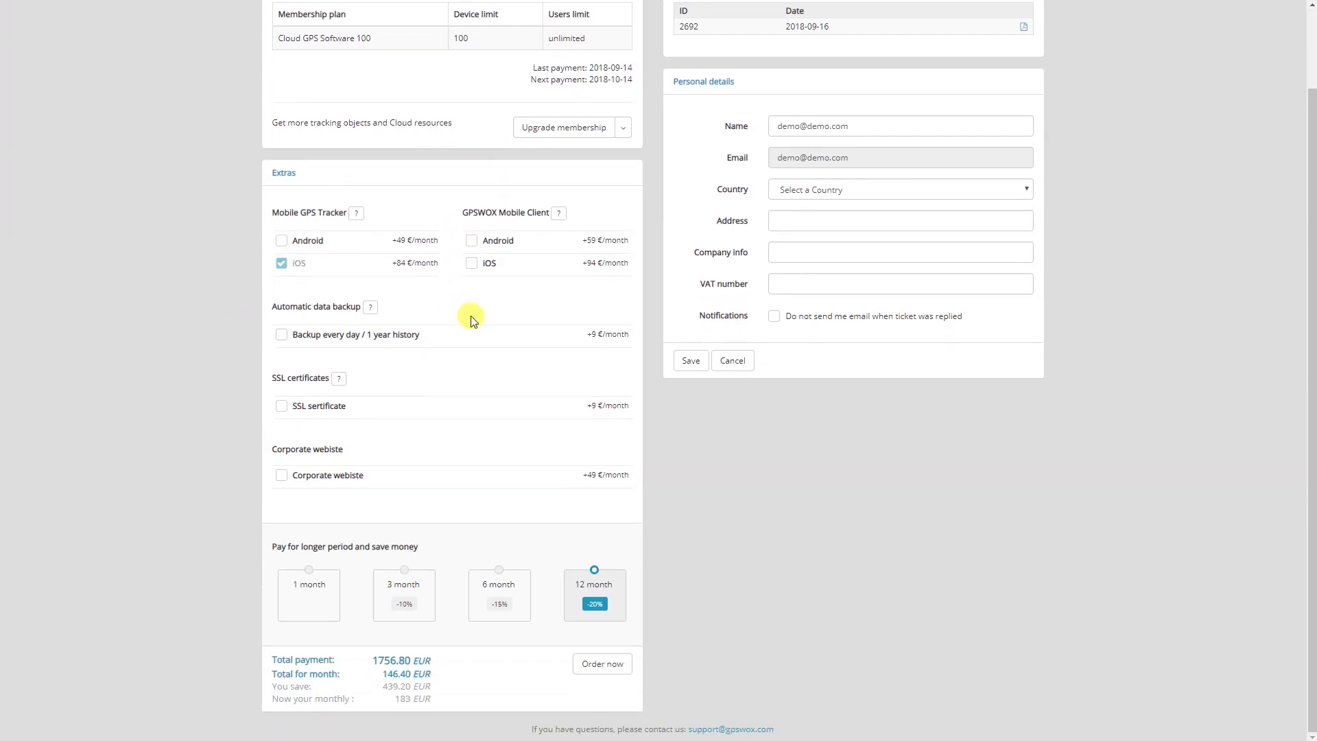
pyautogui.scroll(2, 470, 320)
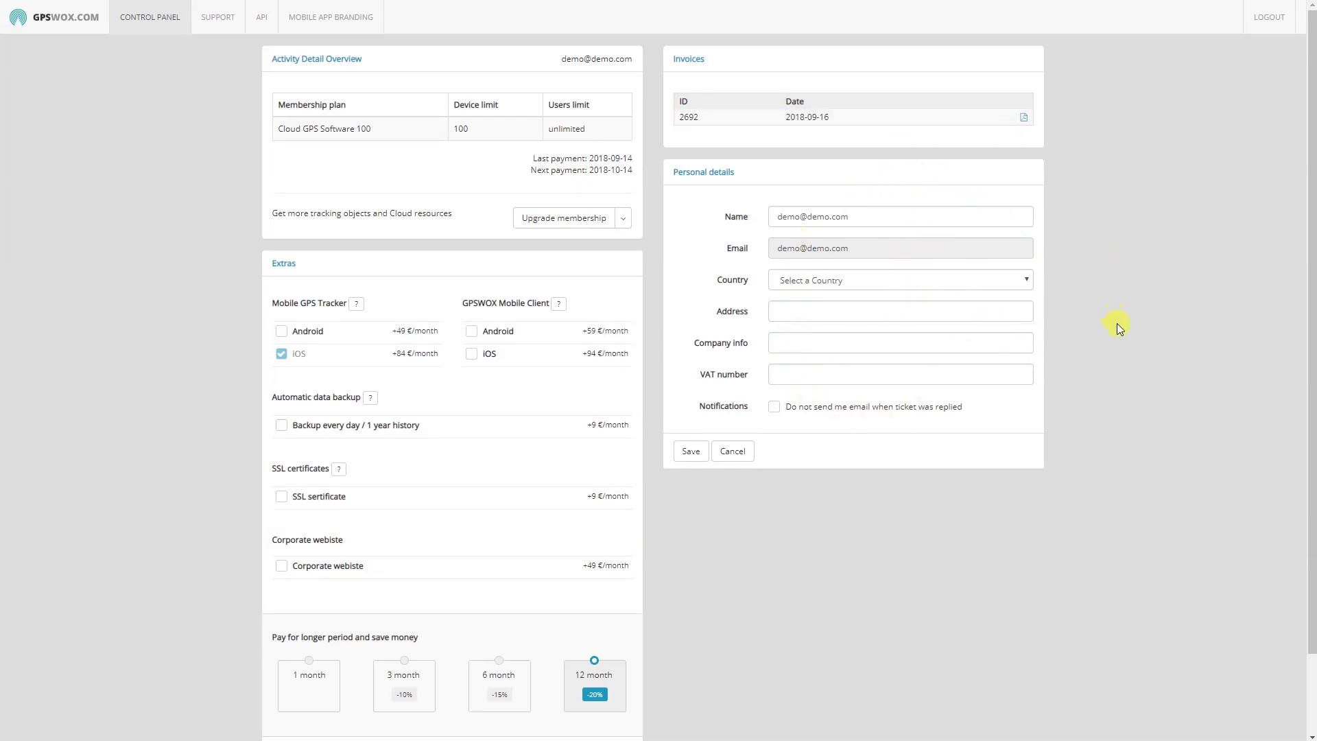
pyautogui.scroll(-3, 1097, 357)
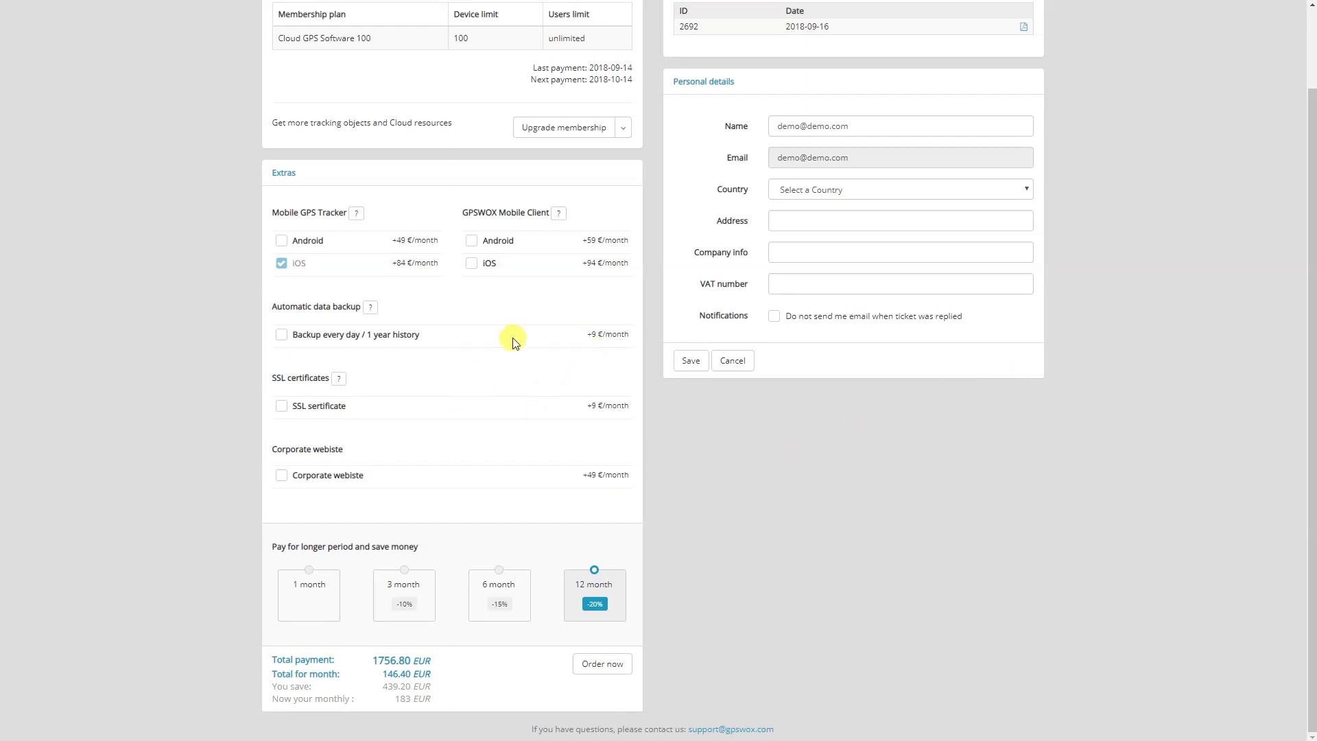
pyautogui.scroll(3, 274, 336)
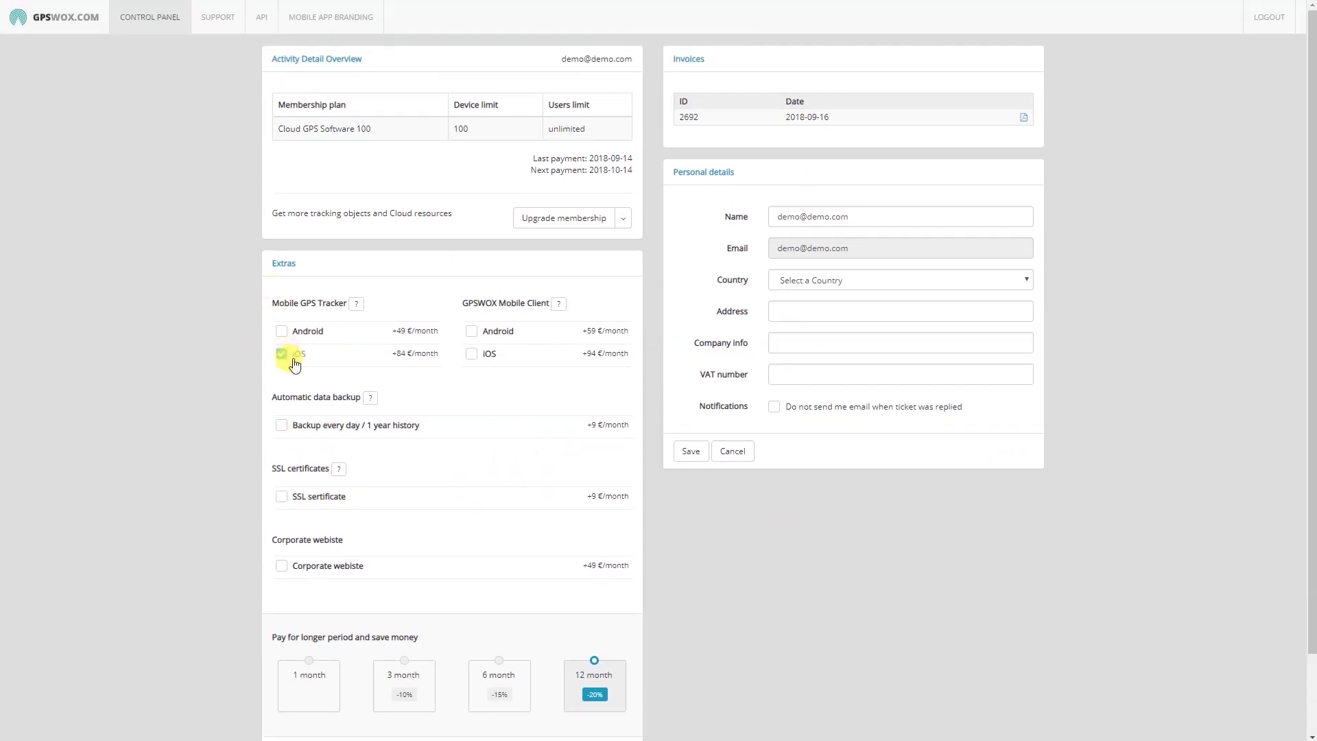
pyautogui.scroll(-3, 466, 206)
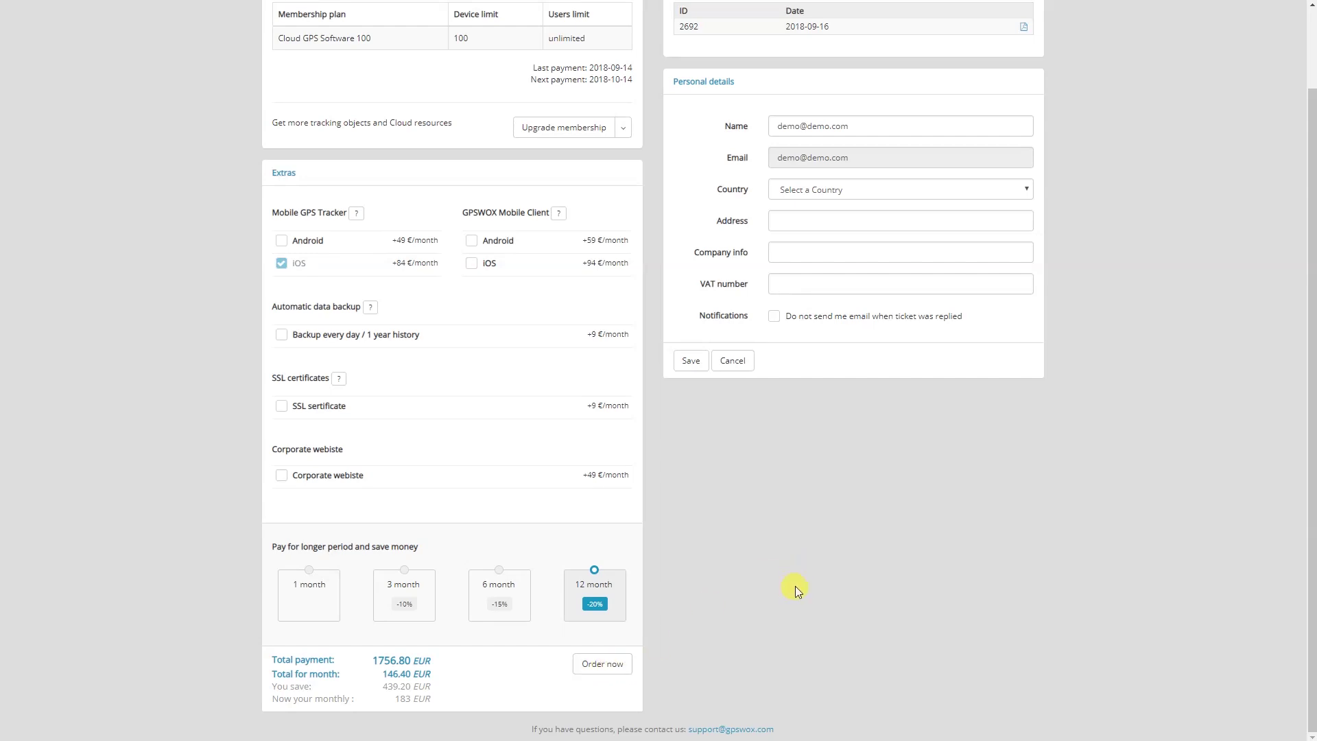
pyautogui.scroll(2, 795, 586)
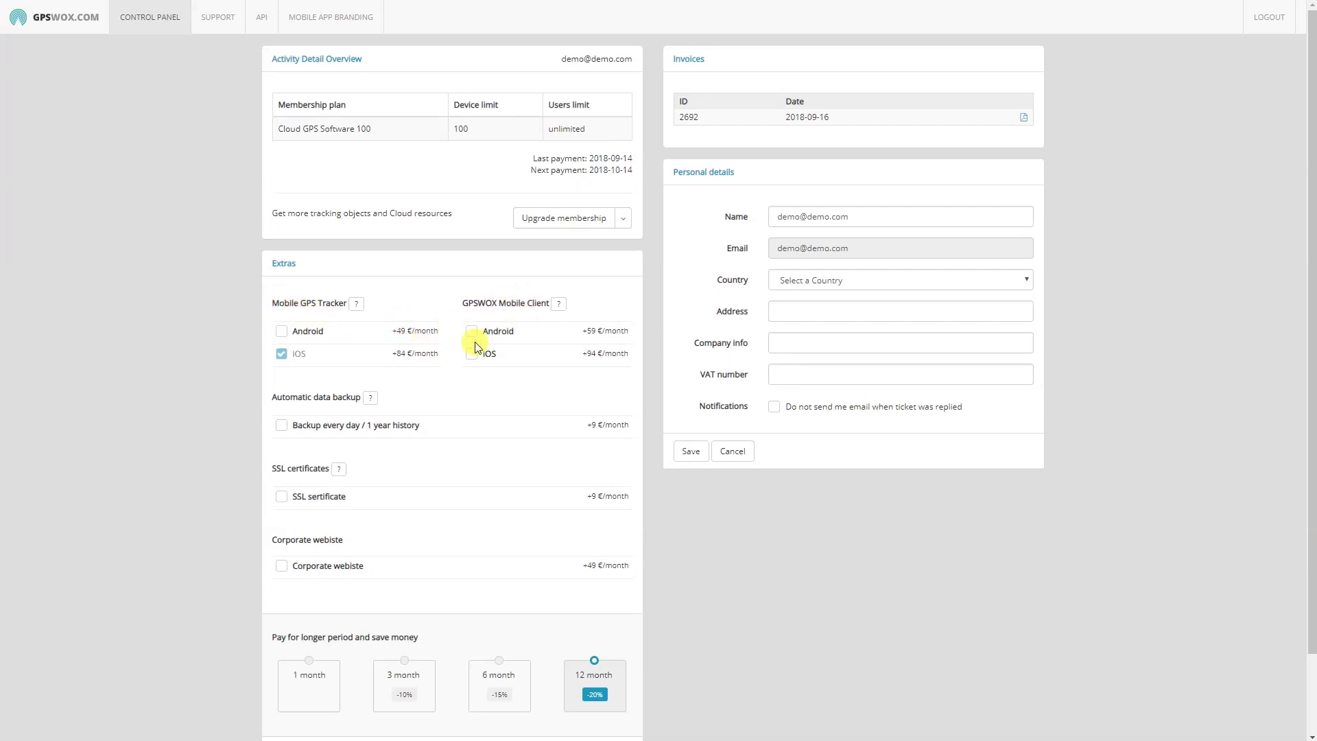
# Step: View the Mobile App Branding iOS tracker request form, then move on to Support Tickets
pyautogui.click(321, 24)
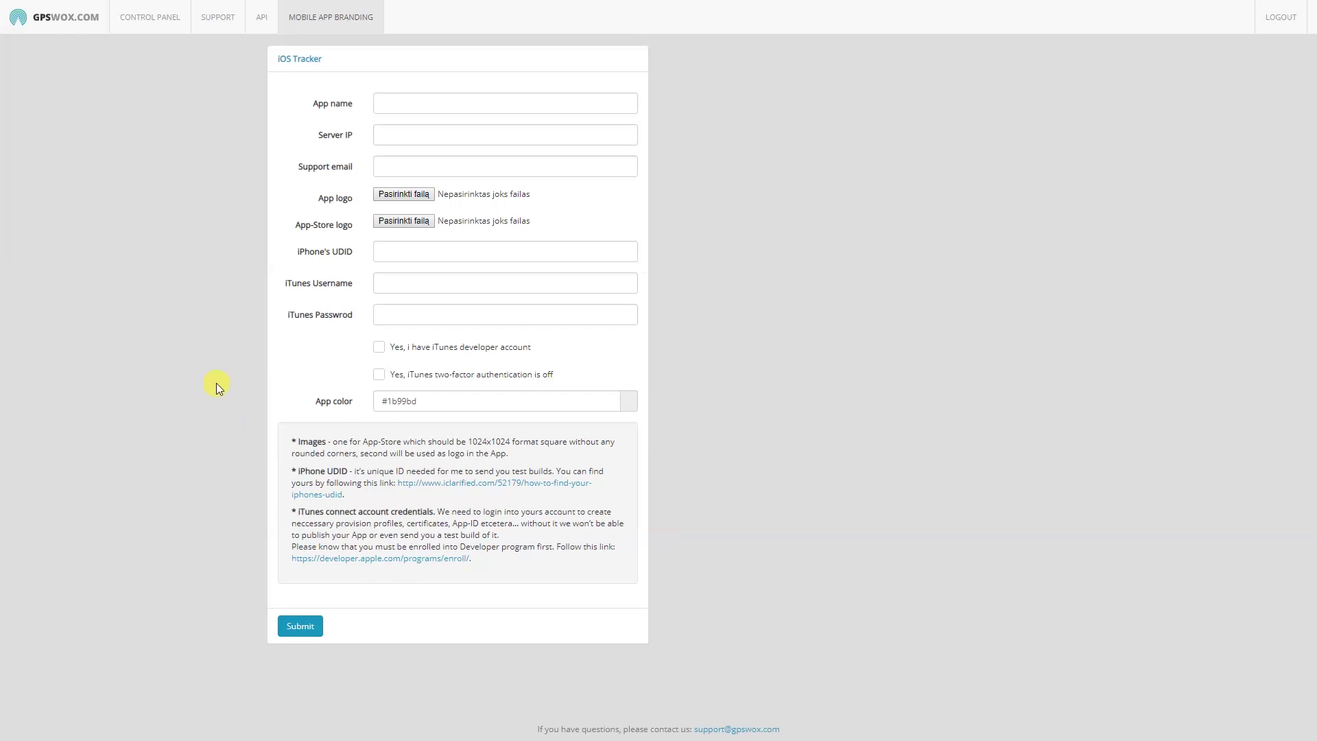
pyautogui.click(218, 25)
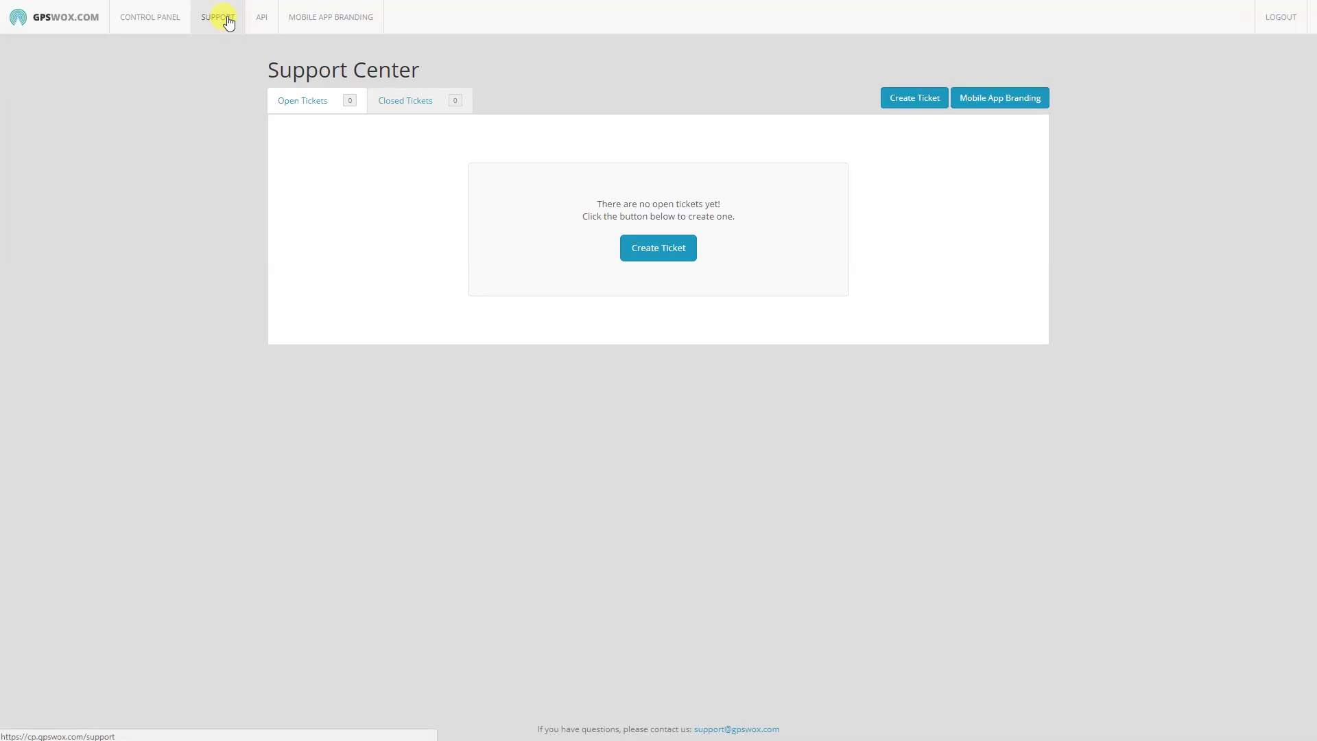
pyautogui.click(664, 249)
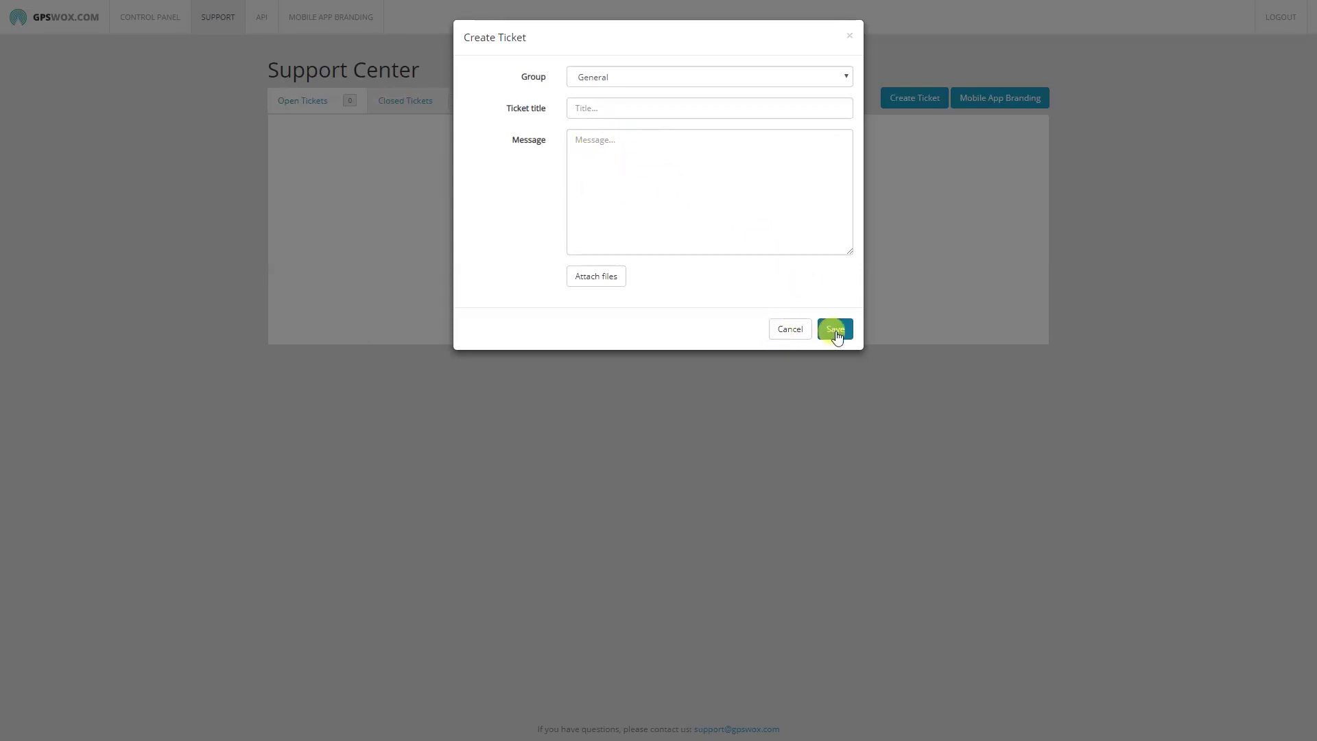
pyautogui.click(792, 330)
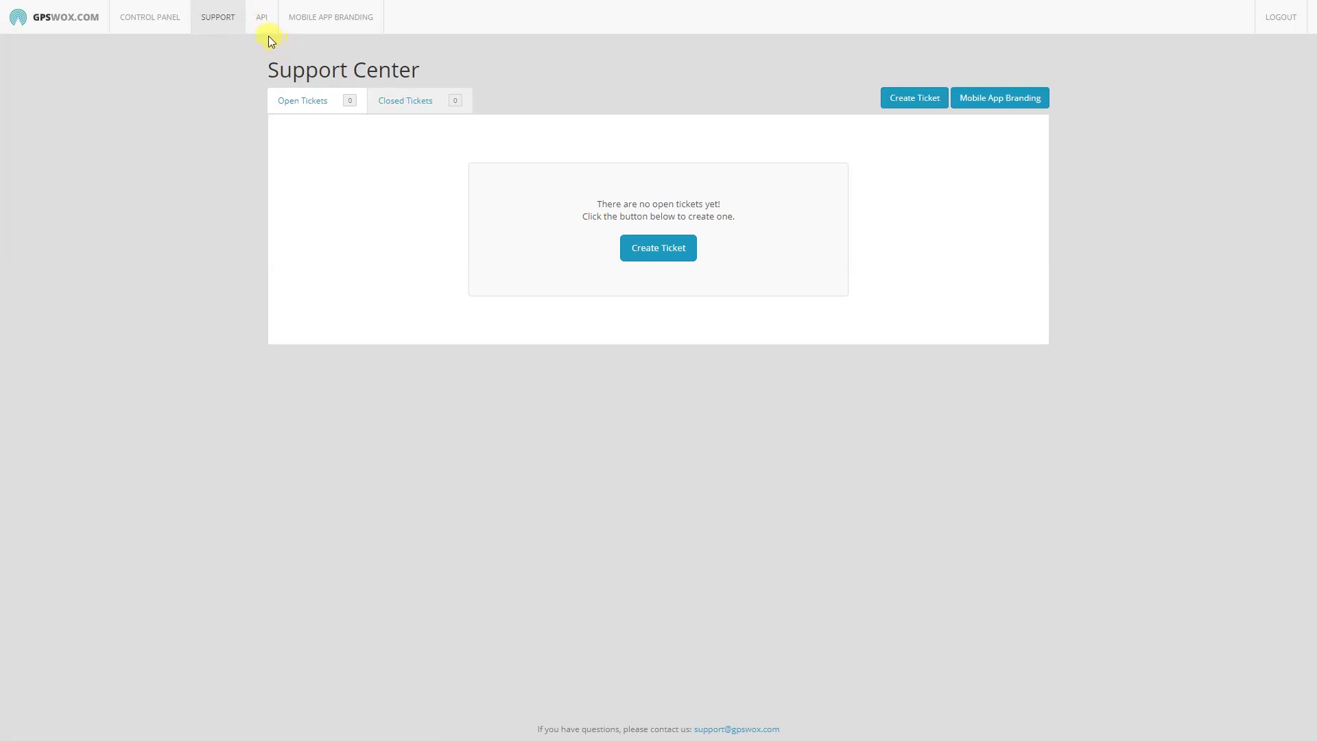
pyautogui.click(265, 34)
# Step: Reopen the iOS Tracker mobile app branding request form
pyautogui.click(1042, 99)
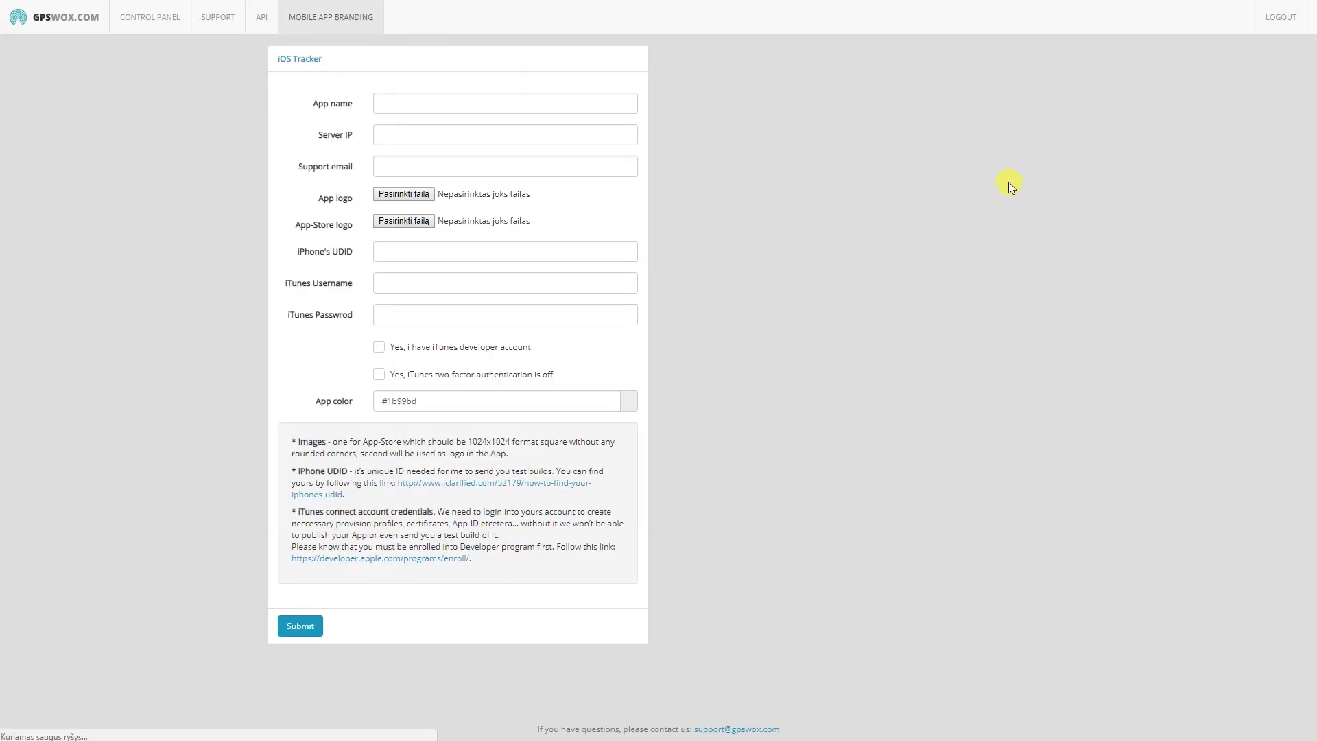